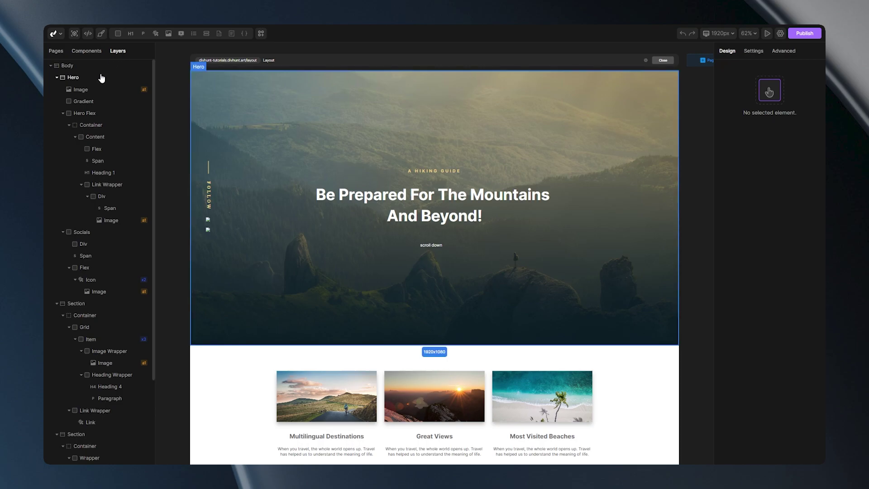
- Open the Layout Empty page and select its Body to view the 100vh, 16px Inter styling
drag(72, 113, 62, 152)
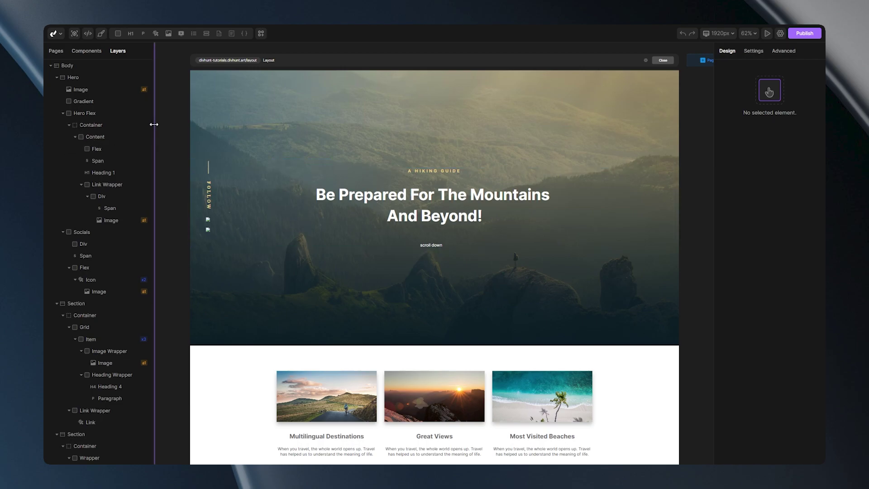
drag(152, 124, 157, 208)
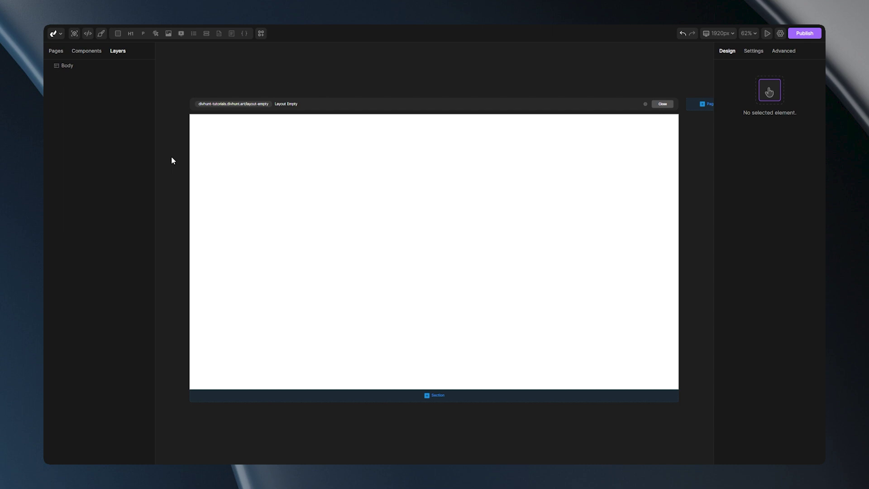
click(84, 70)
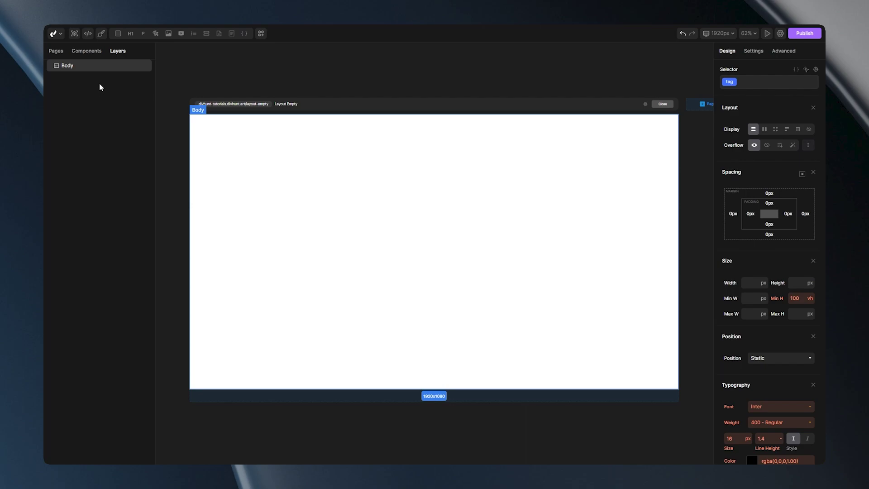
mouse_move(130, 41)
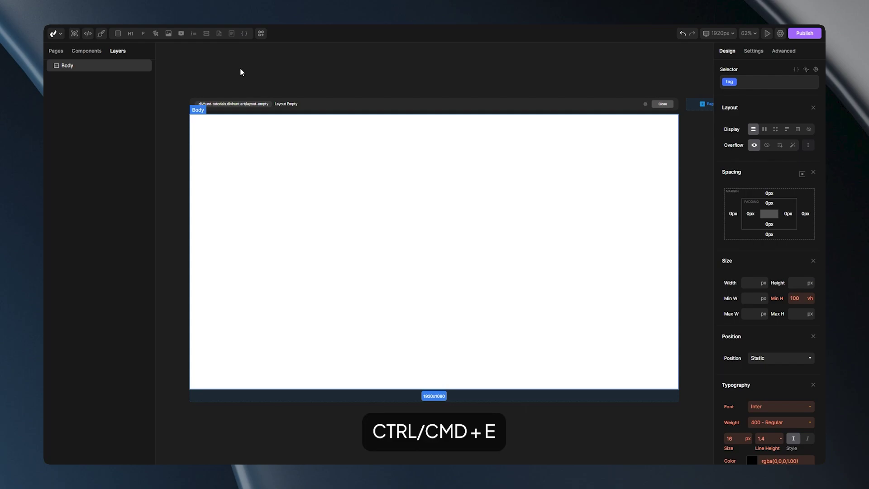
- Insert a Section into the Body using the quick-insert search for 'section'
key(ctrl+e)
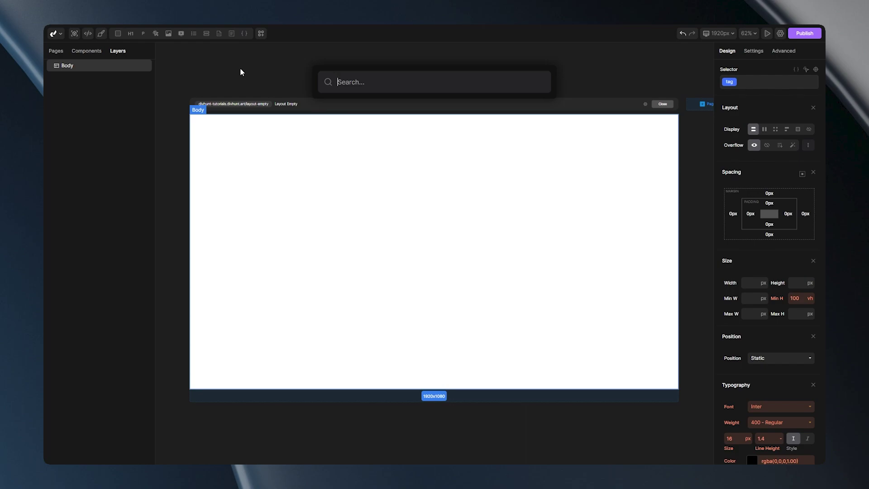
text(section)
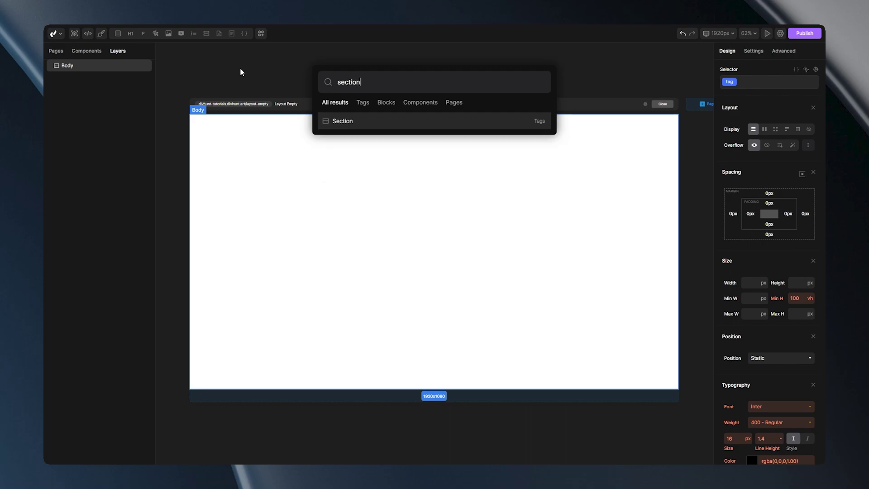
key(Return)
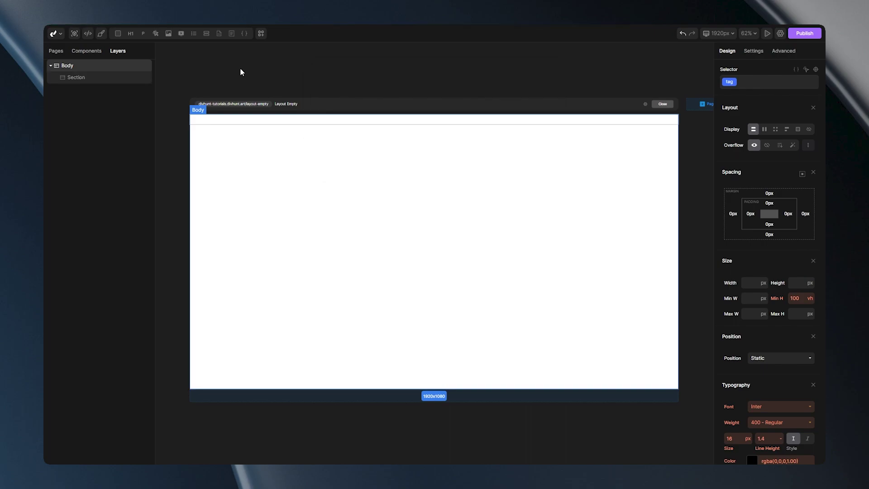
- Add a Container inside the Section, then two Div elements inside the Container
click(76, 78)
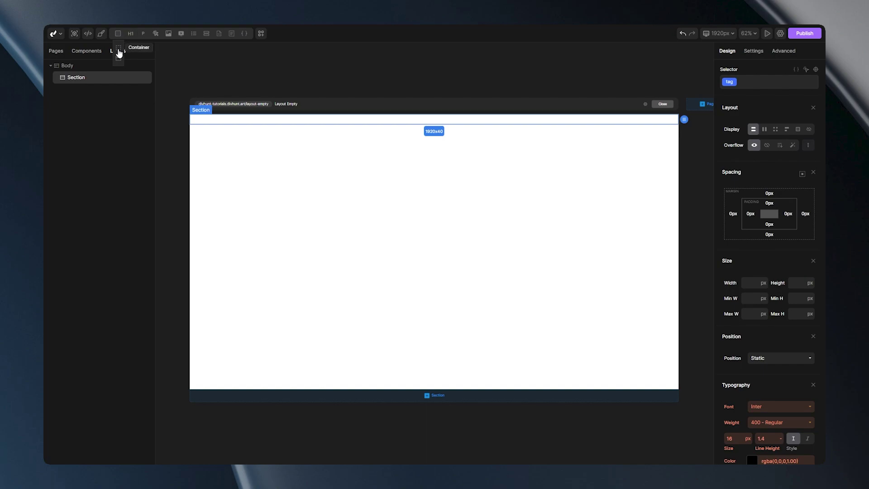
click(119, 53)
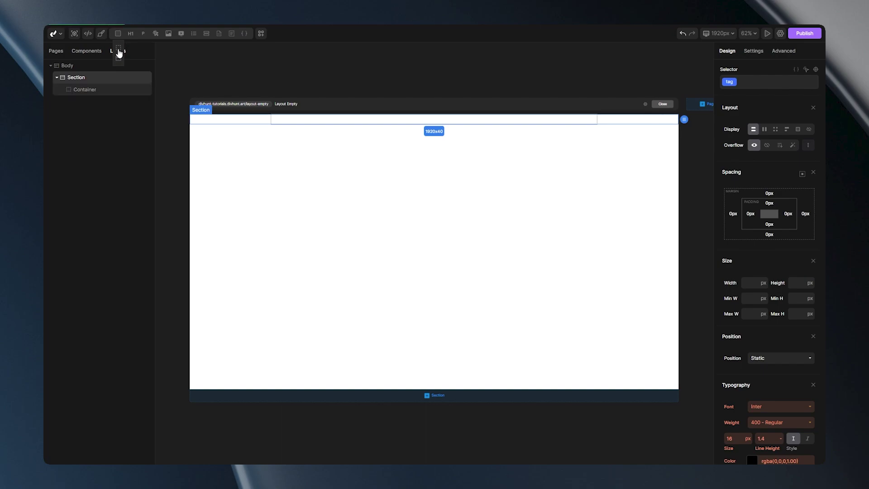
click(96, 91)
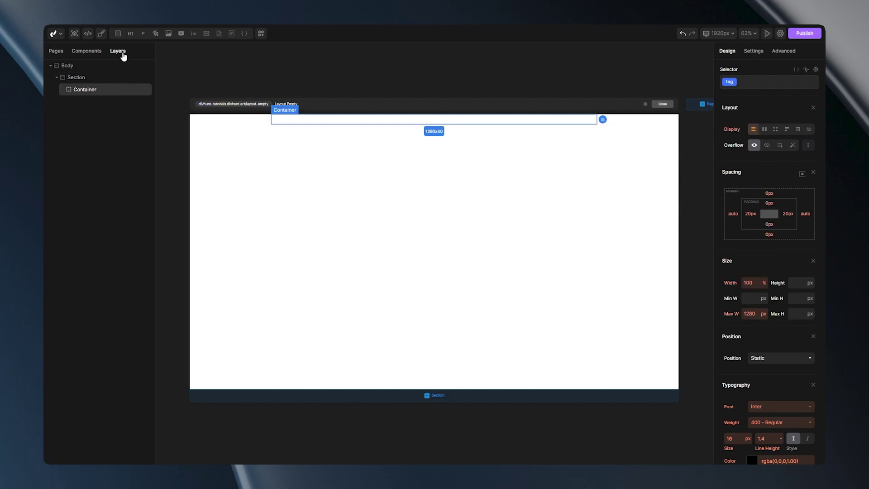
click(117, 36)
click(117, 35)
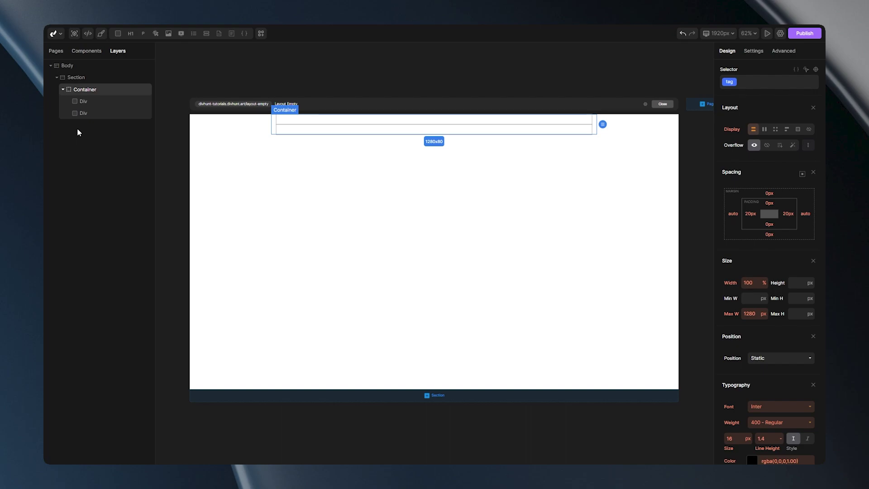
- Relabel the first Div 'Wrapper' and the second Div 'Background' in the layer tree
click(83, 103)
right_click(91, 105)
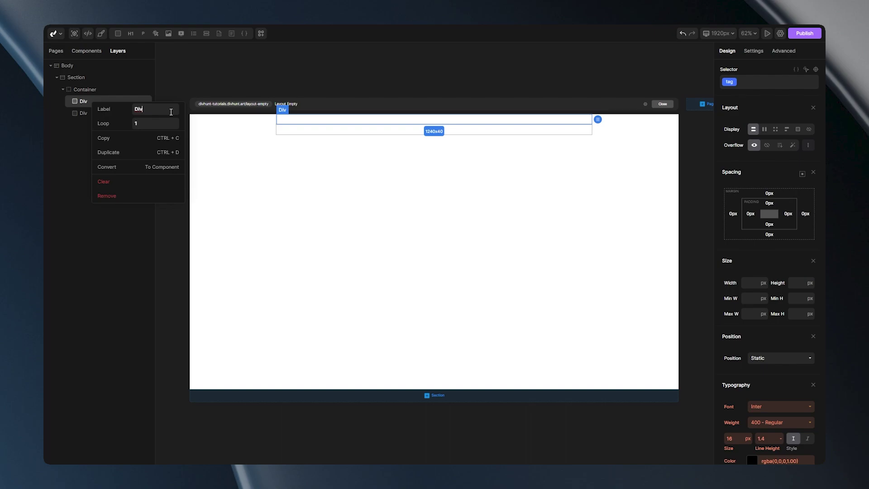
key(BackSpace)
key(BackSpace)
key(BackSpace)
text(Wrapper)
key(Return)
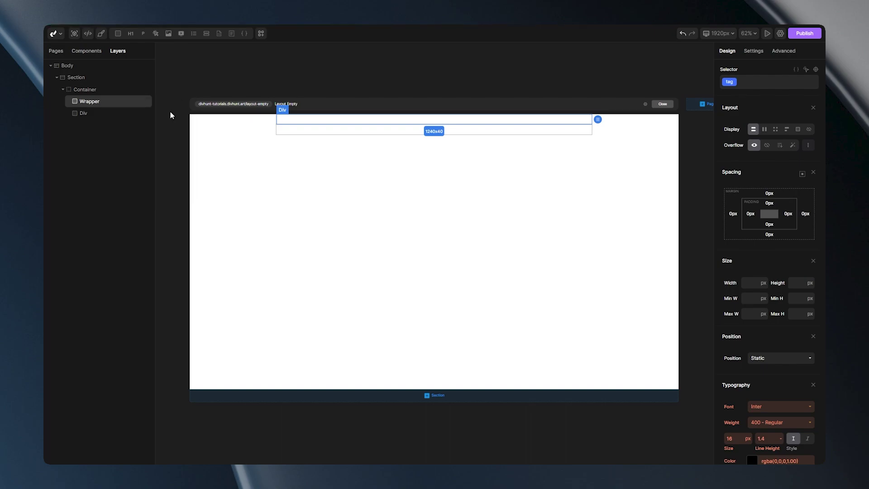
click(98, 115)
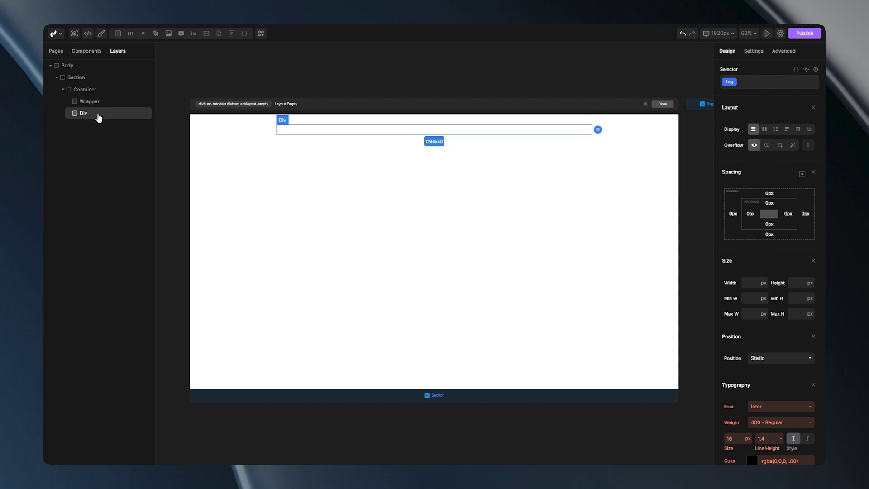
right_click(98, 114)
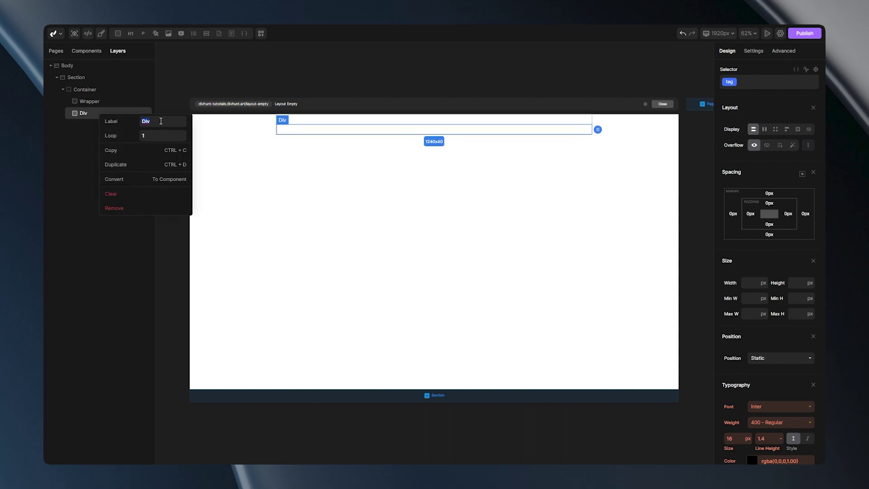
text(Background)
key(Return)
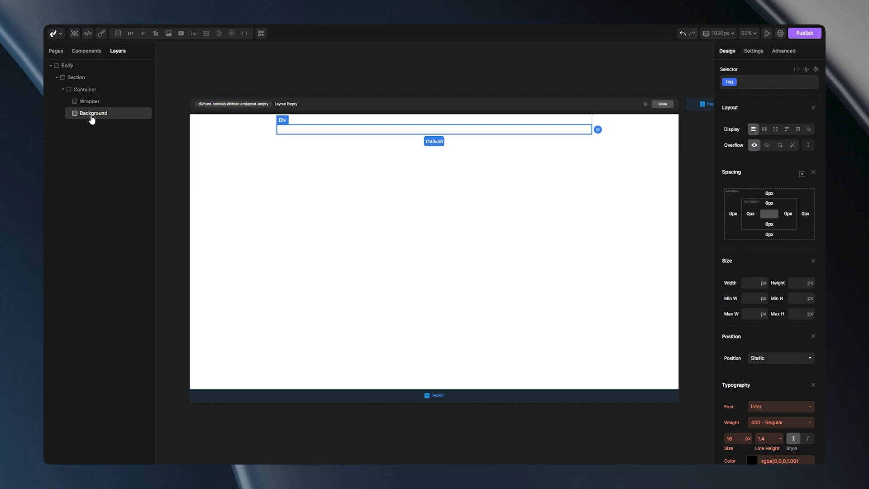
drag(91, 118, 89, 99)
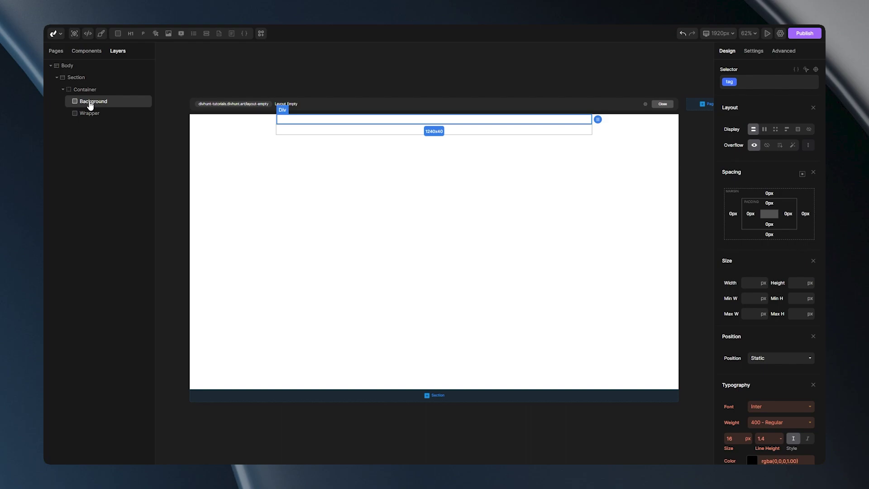
drag(91, 105, 84, 76)
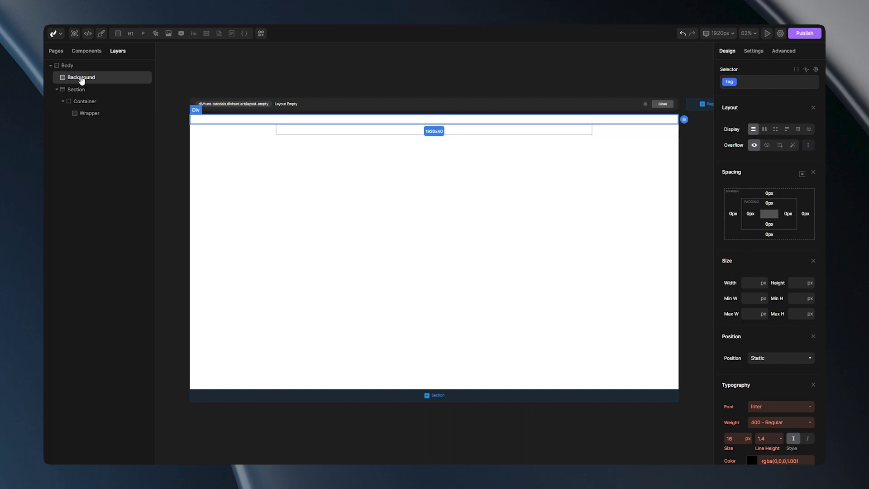
drag(82, 81, 87, 110)
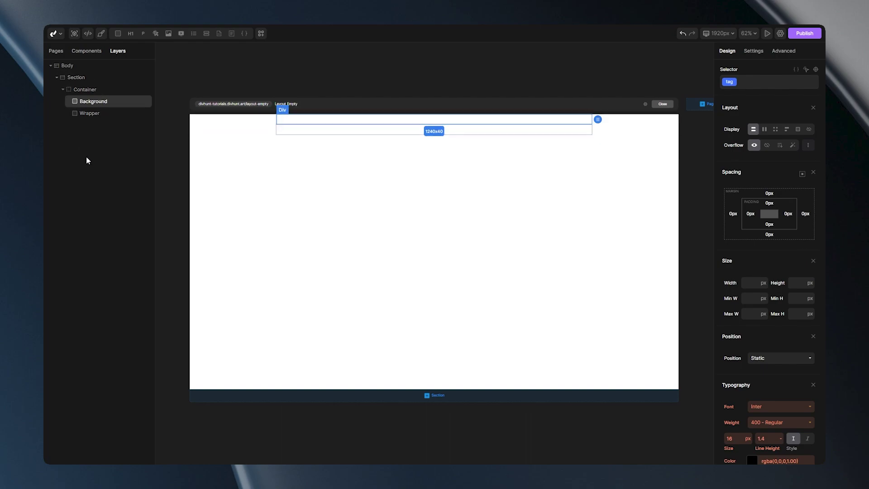
key(ctrl+z)
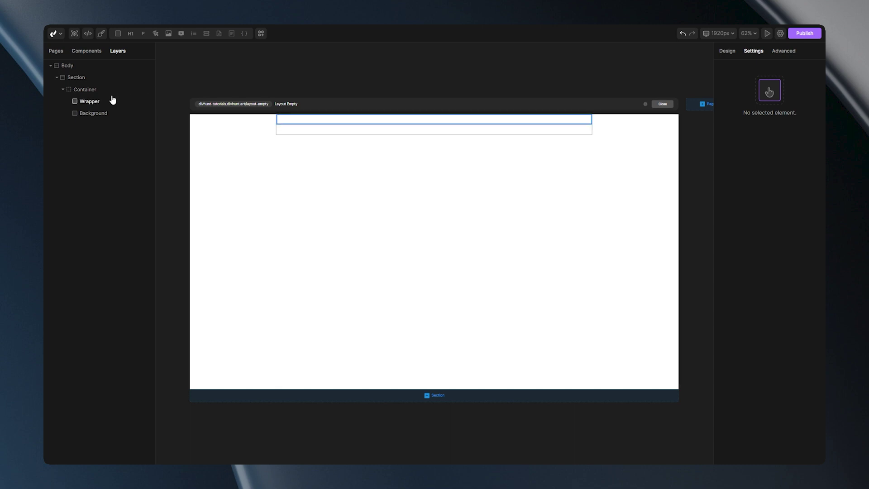
- Add an H1 reading 'Heading 1' inside the Wrapper and bring up its label and loop options
click(97, 102)
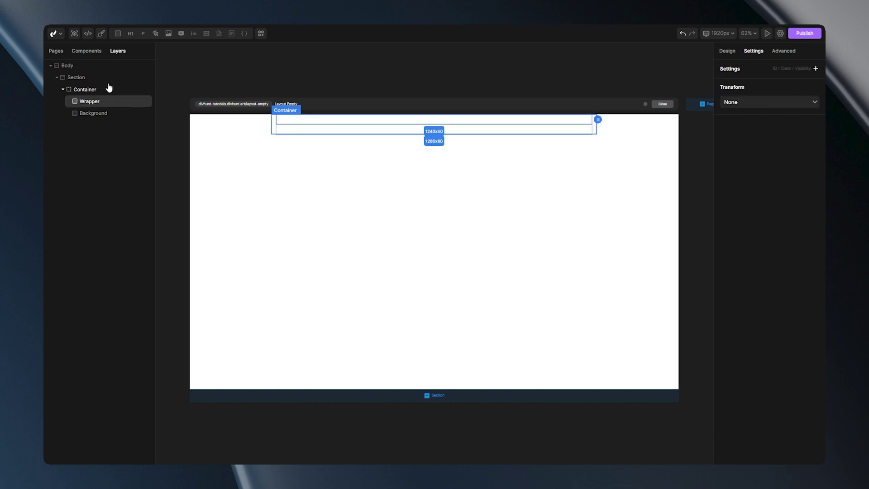
click(130, 37)
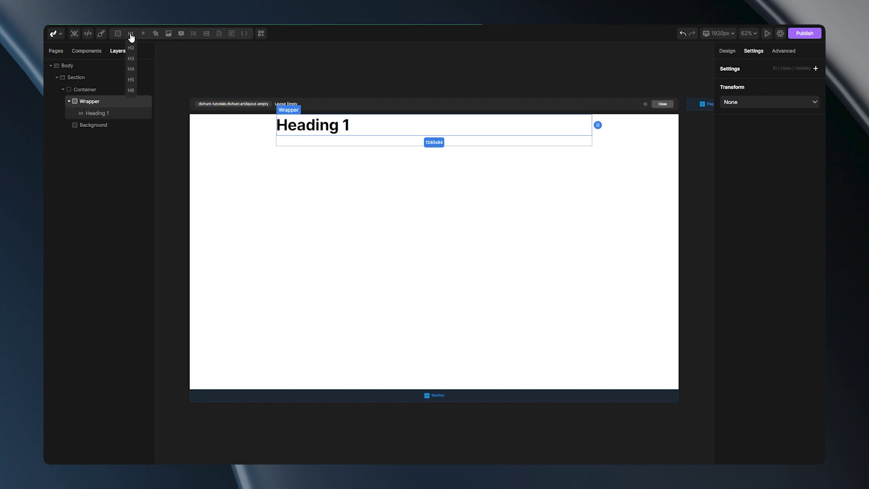
click(96, 114)
right_click(97, 116)
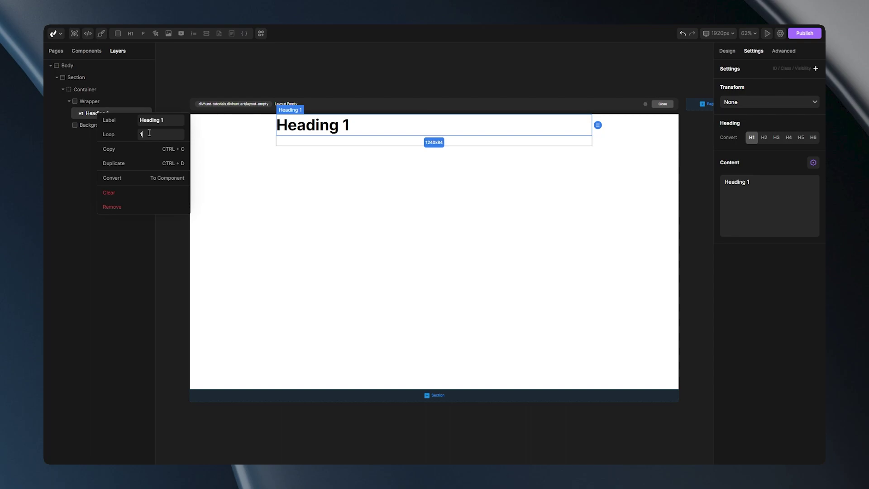
- Set the Heading 1 loop count to 10 so ten copies render
text(0)
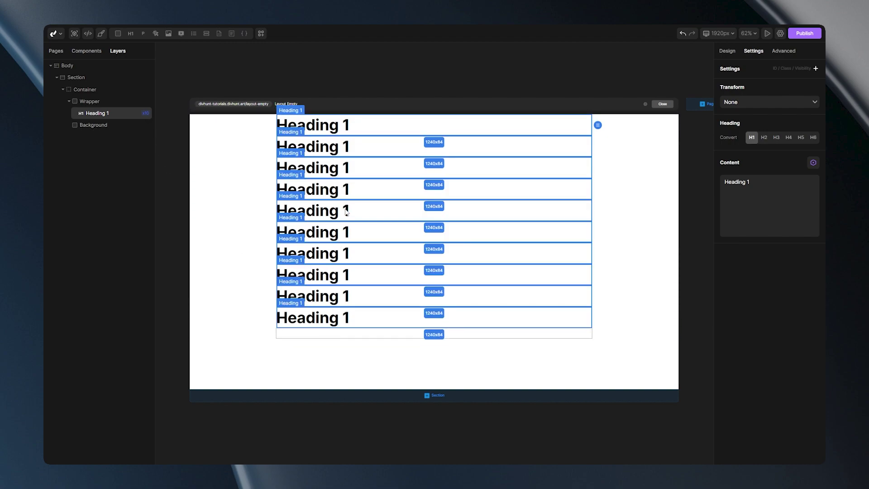
- Change the ninth looped heading's content to 'Heading number 9'
click(326, 300)
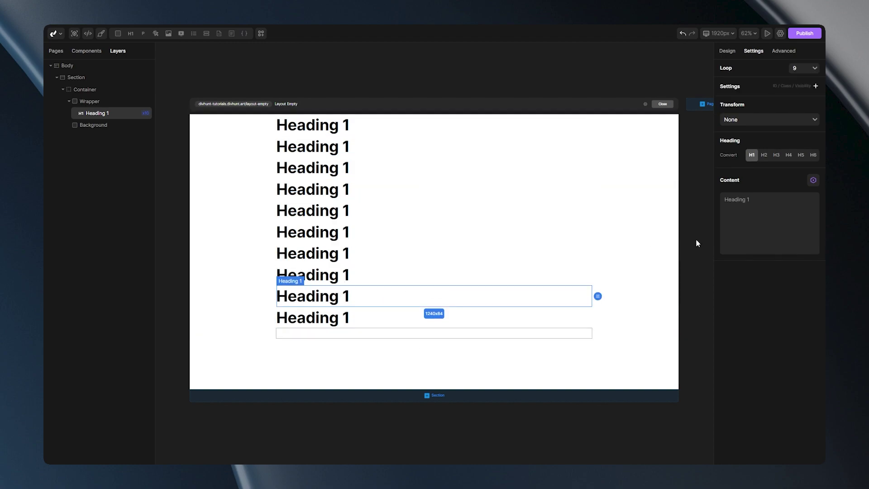
click(748, 212)
text(Heading )
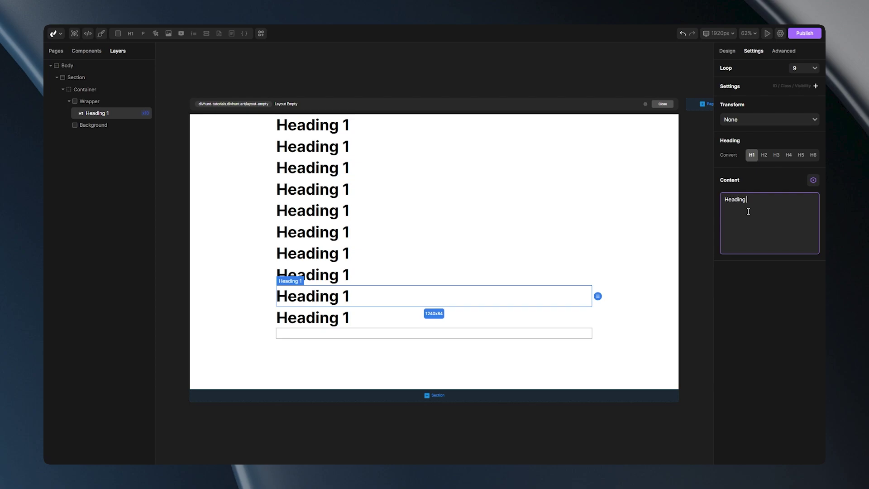
text(number 9)
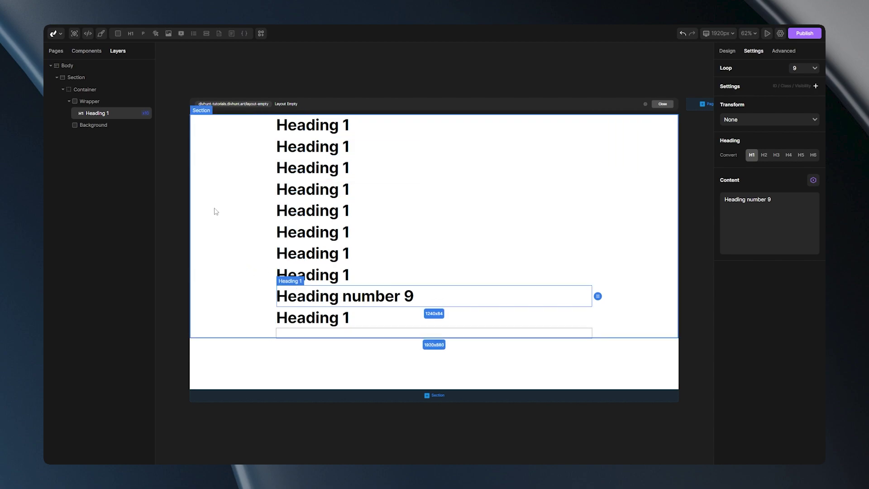
- Reopen the Heading 1 layer options and review the loop count of 10, the Clear submenu and Remove
right_click(101, 116)
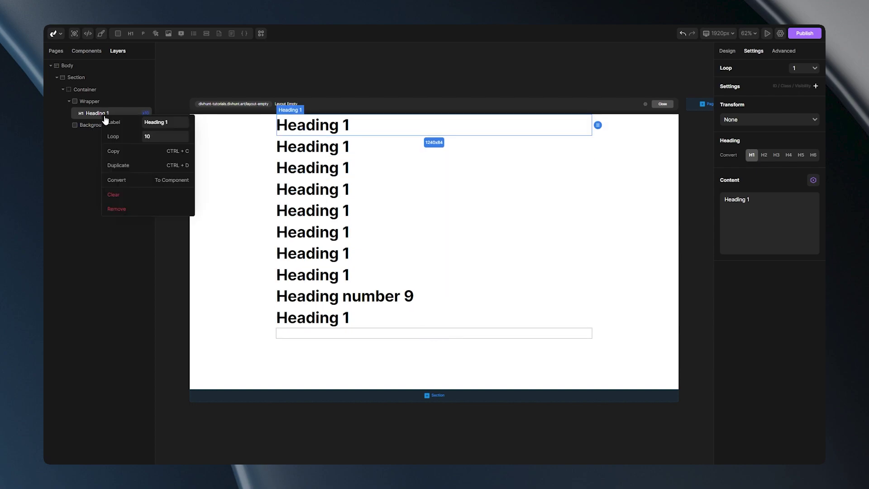
mouse_move(142, 154)
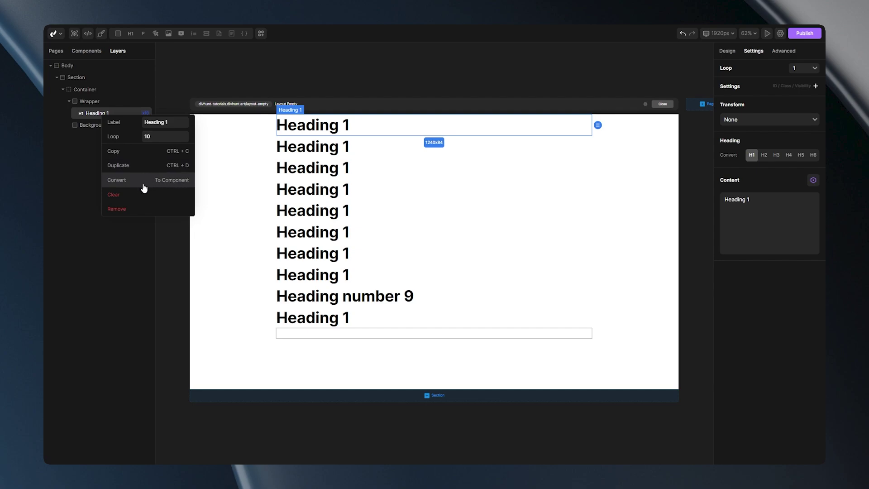
mouse_move(137, 196)
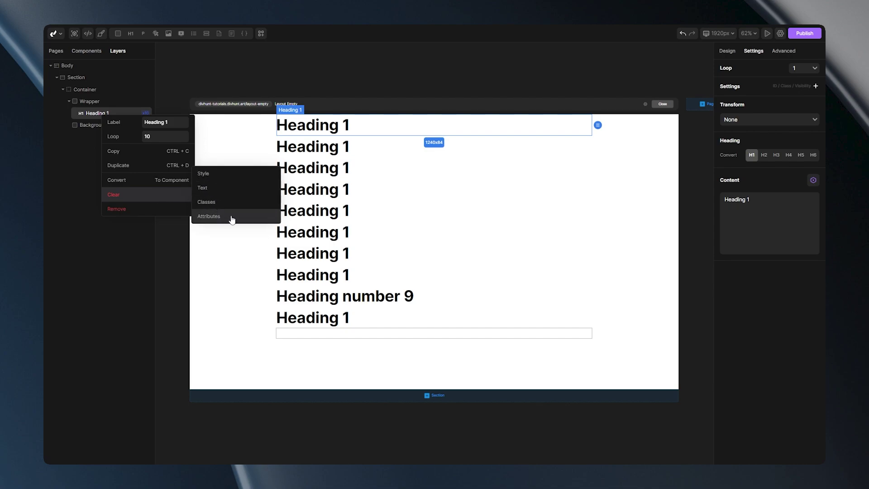
- Close the layer options without removing anything and reselect the ten-times looped Heading 1
click(149, 213)
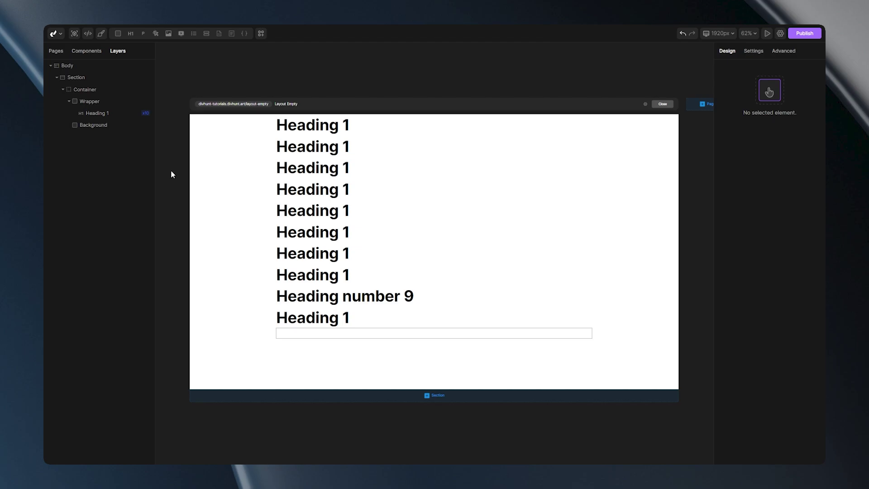
click(100, 114)
mouse_move(146, 117)
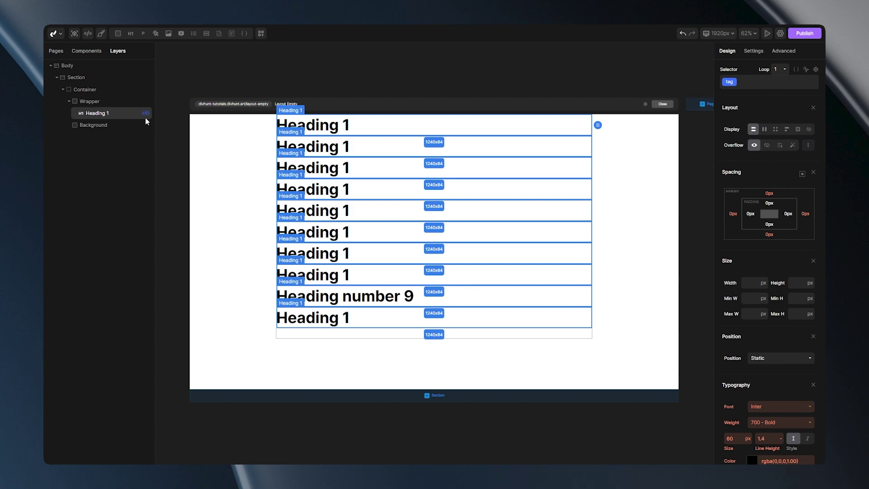
- Add new Divs inside the Wrapper below the looped headings
click(85, 104)
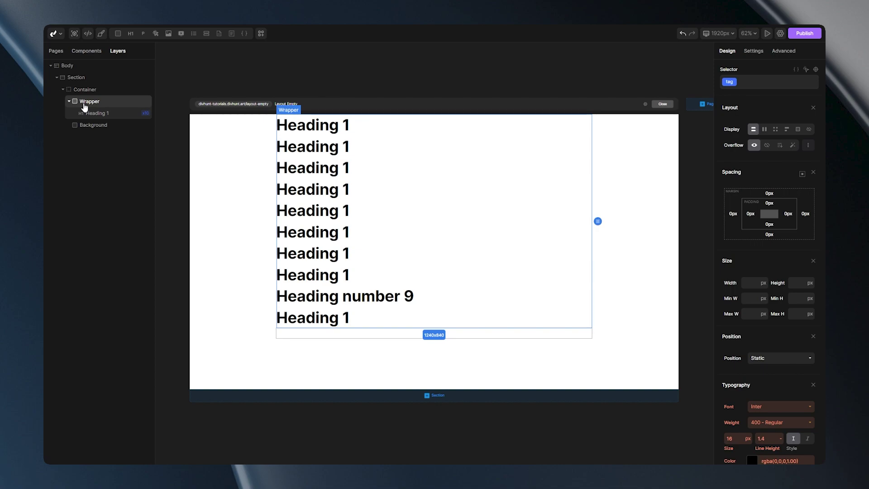
click(118, 34)
click(118, 34)
click(117, 33)
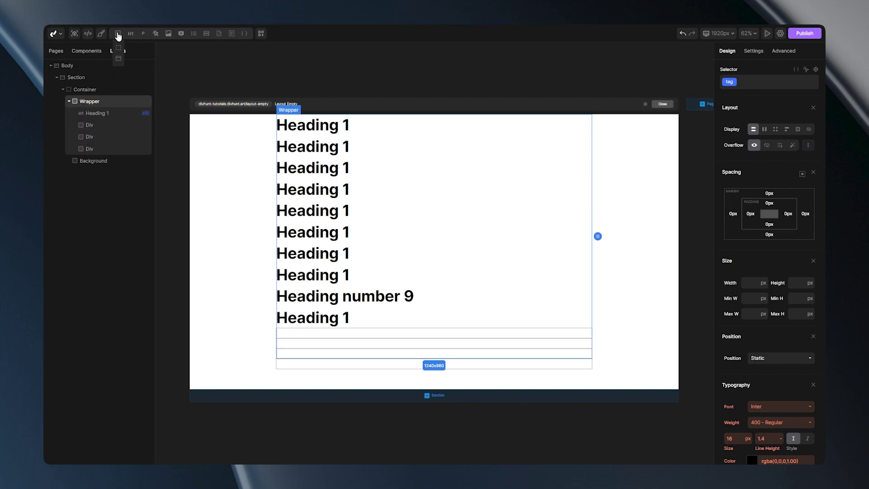
- Give the first new Div the classes 'color' and 'red'
click(88, 127)
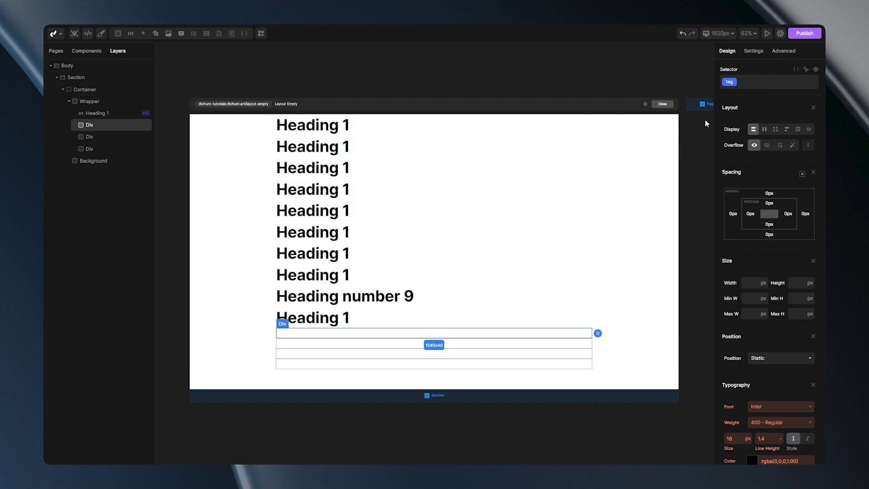
click(754, 82)
text(col)
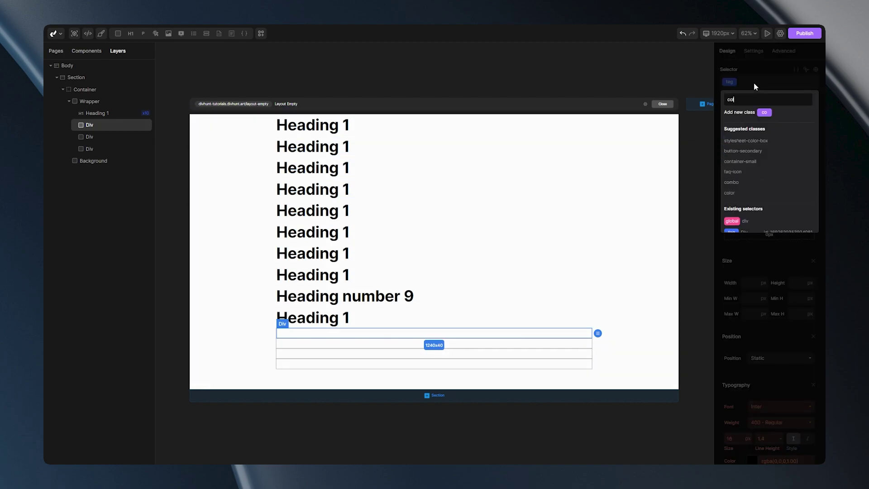
text(or)
key(Return)
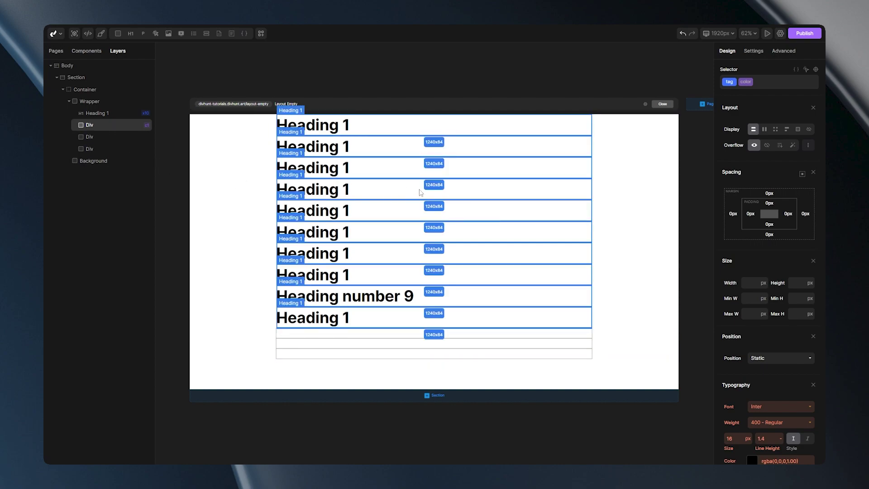
click(764, 84)
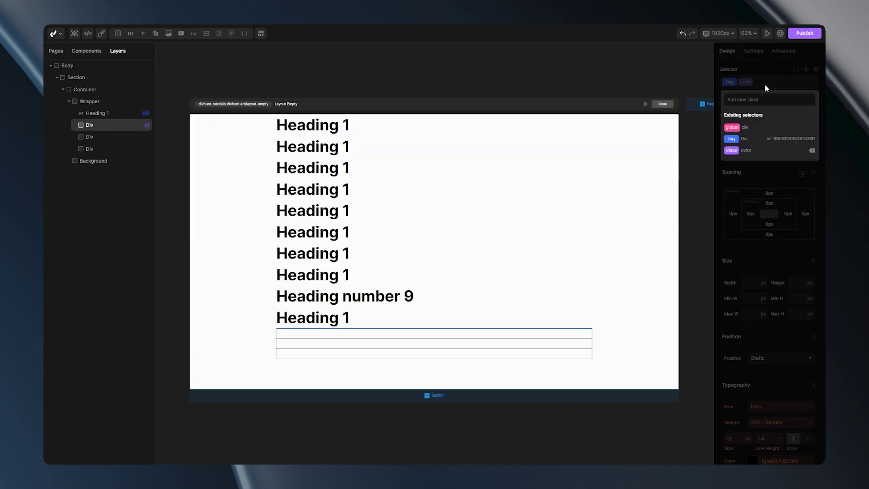
text(red-)
key(Return)
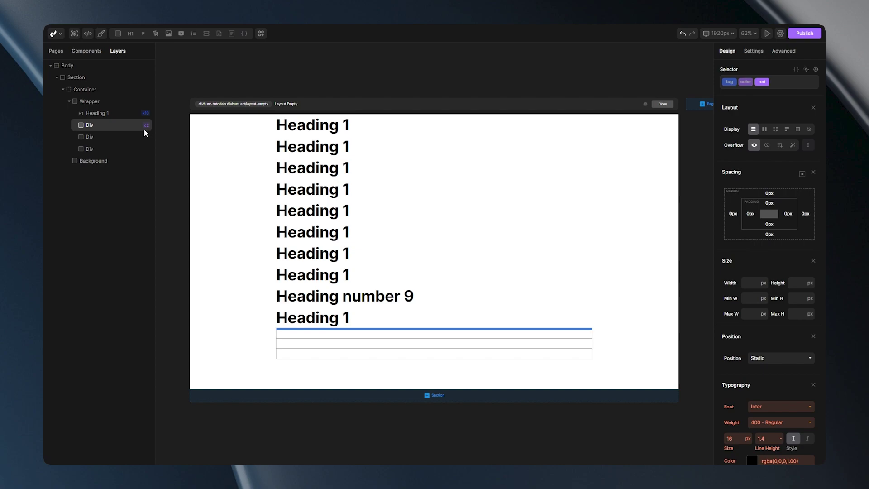
- Add a custom attribute with key 'test' and value 'value' to the second div
click(96, 137)
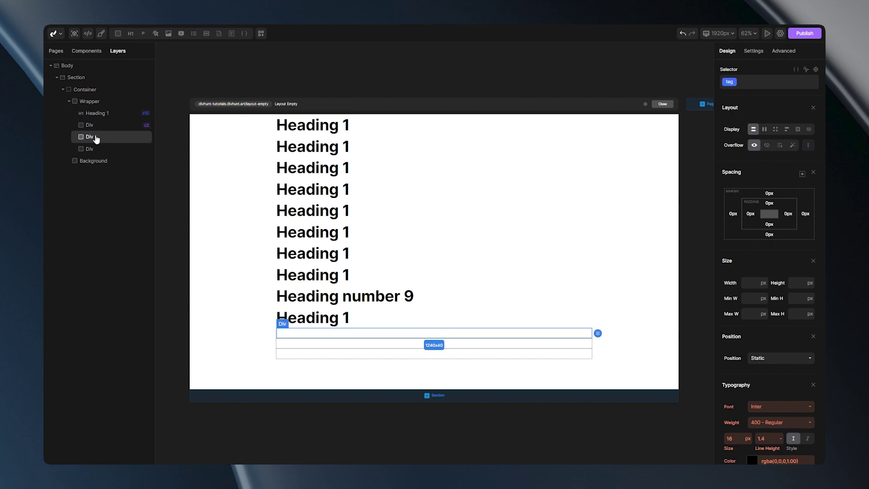
click(777, 54)
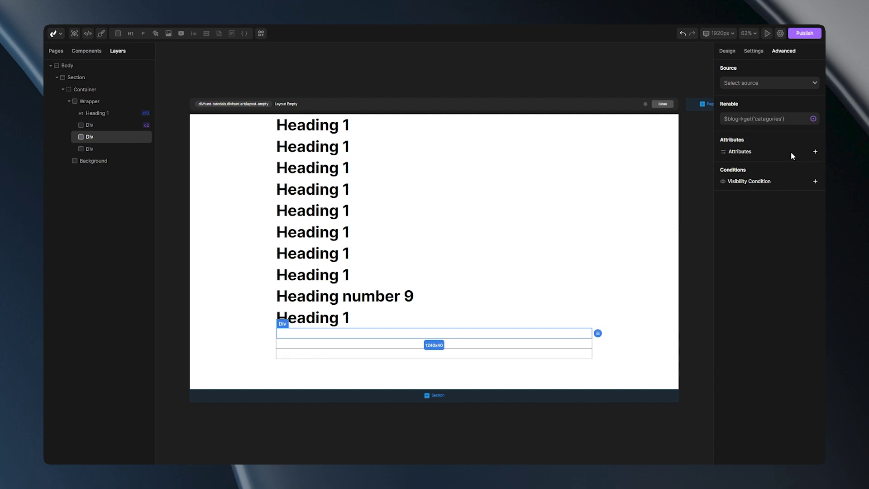
click(814, 152)
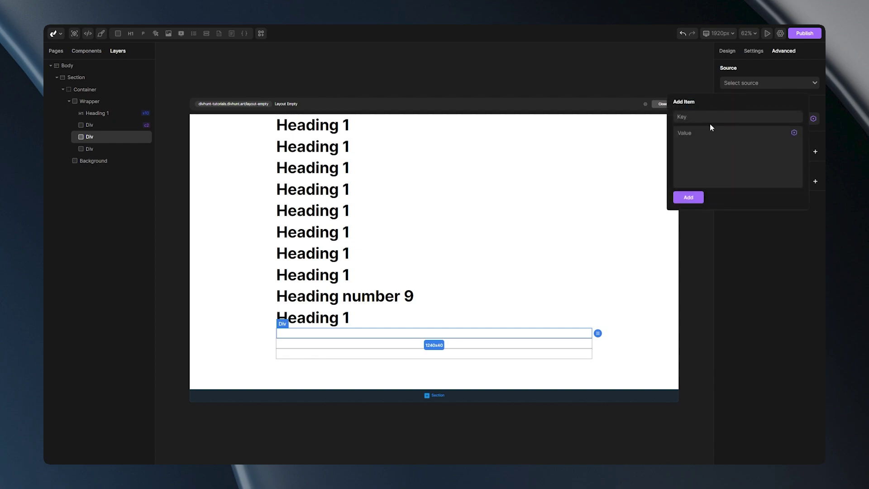
click(707, 118)
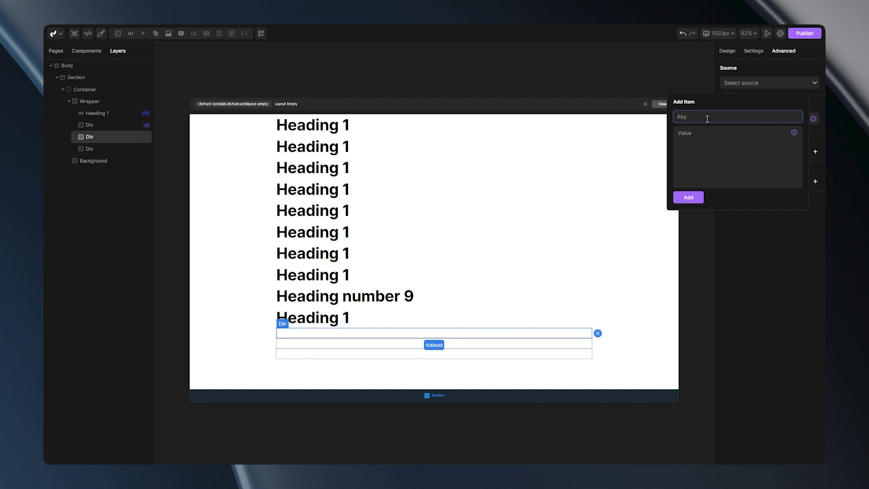
text(test)
key(Tab)
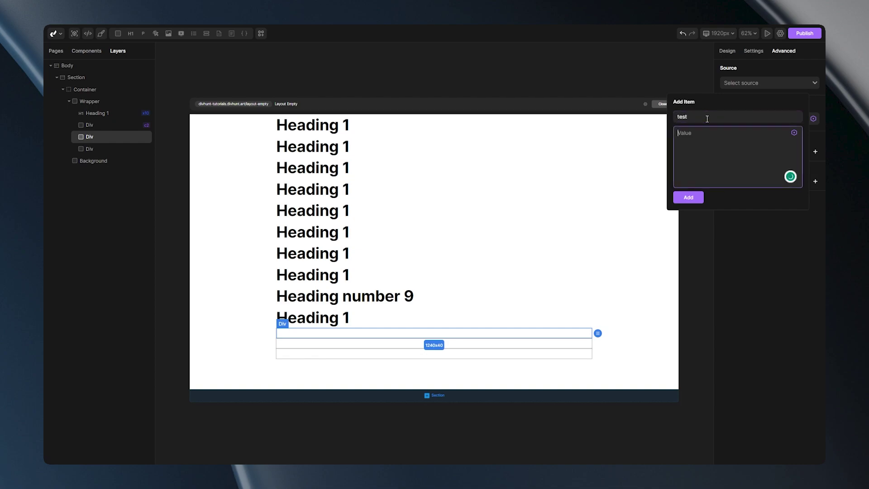
text(value)
click(688, 198)
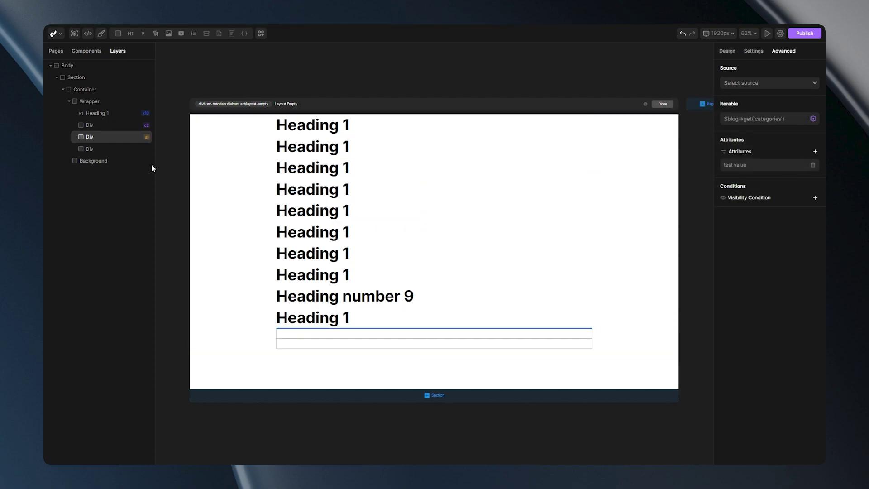
click(113, 139)
click(147, 148)
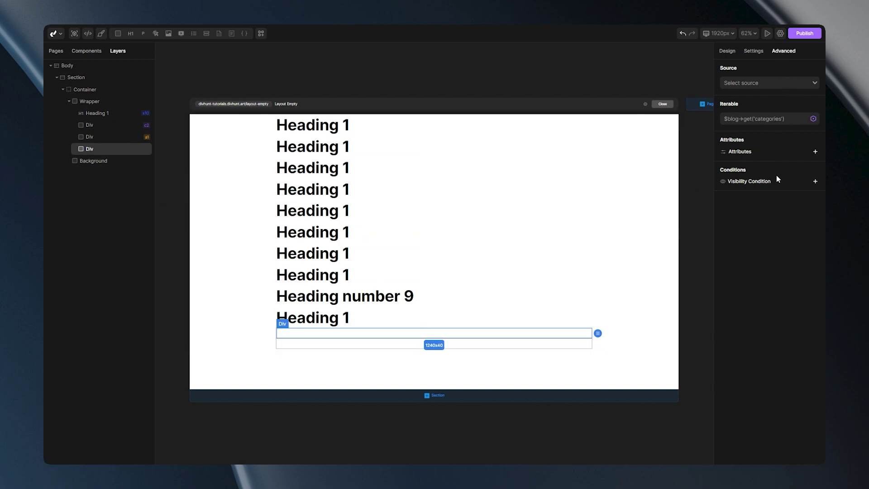
- Add the visibility condition 'value Equals value1' to the third div
click(815, 182)
click(748, 171)
text(value)
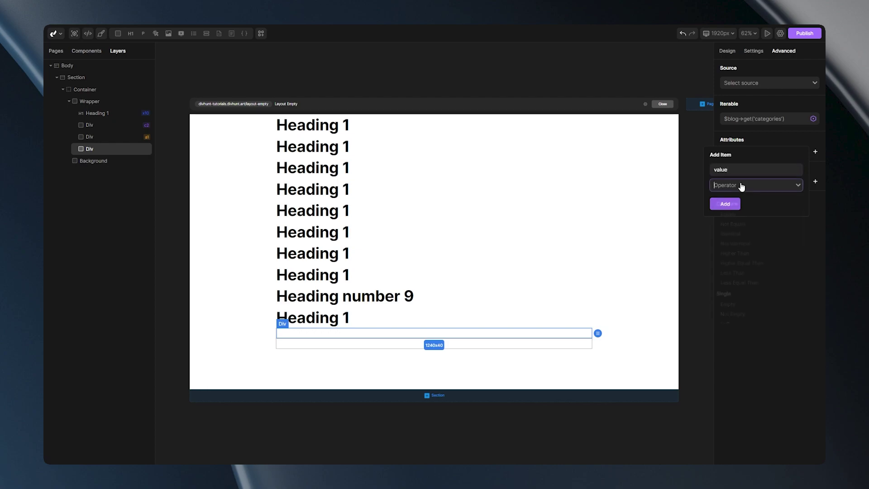
click(740, 185)
click(727, 215)
click(729, 201)
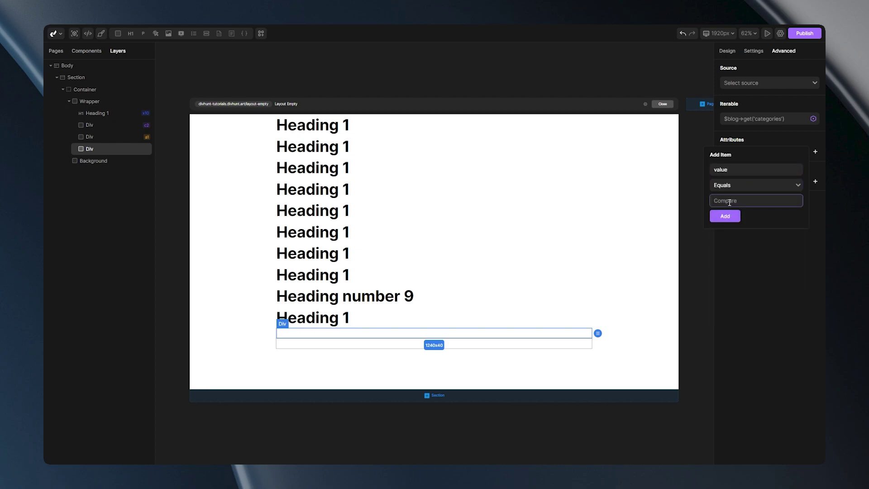
text(value1)
click(723, 216)
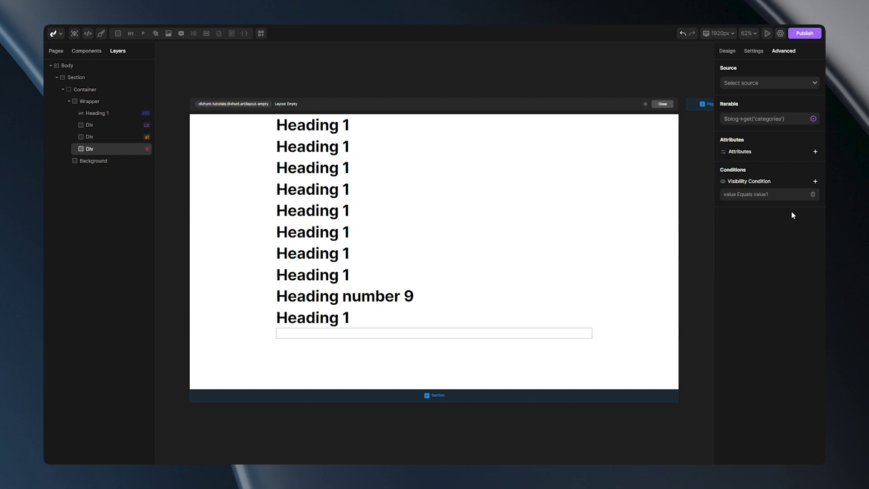
- Delete the third div's visibility condition and the second div's 'test' attribute
click(812, 196)
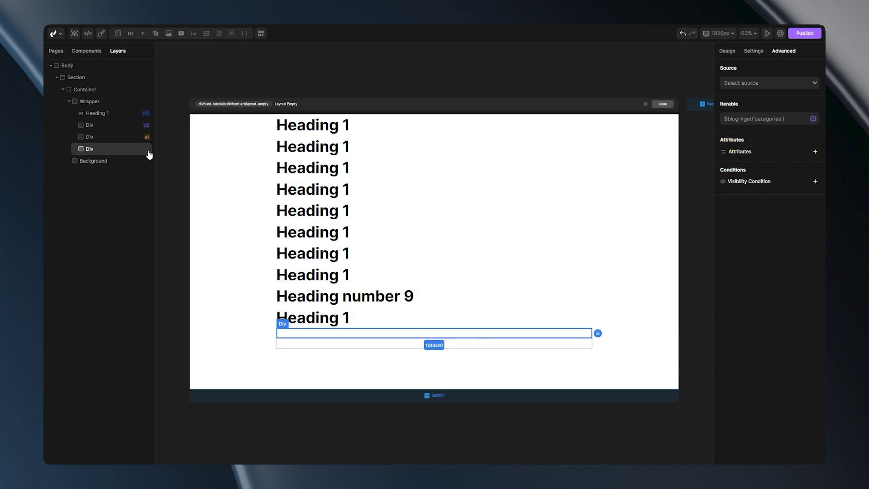
click(134, 141)
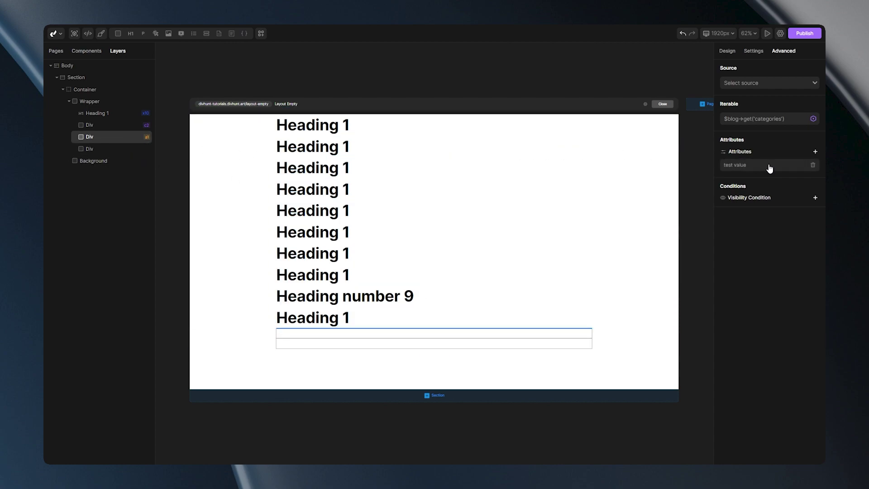
click(812, 166)
- Remove the color and red classes from the first div
click(117, 126)
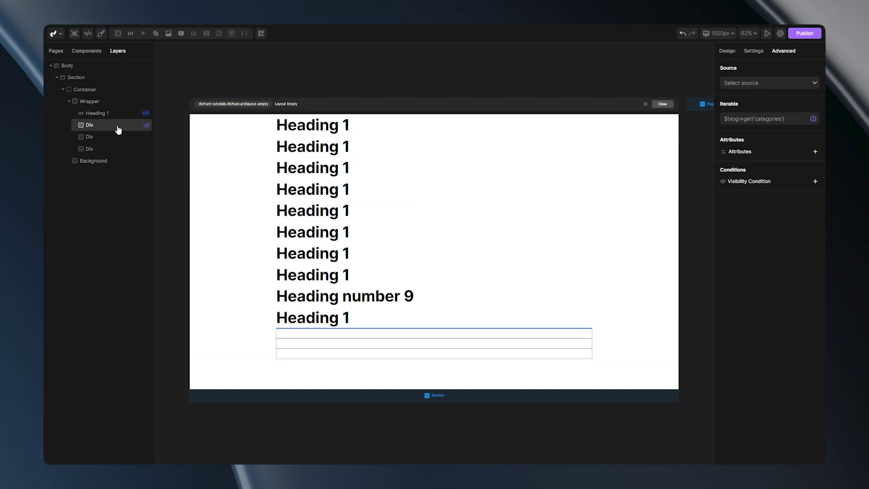
click(727, 51)
click(785, 83)
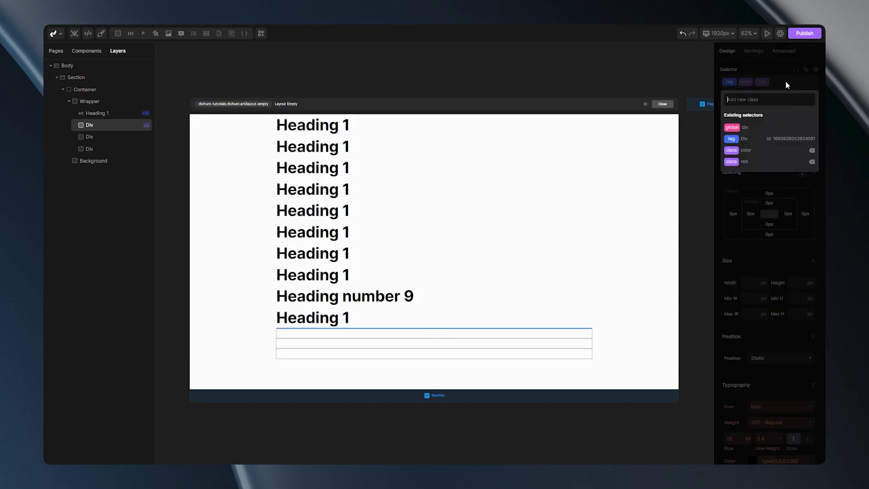
click(812, 150)
click(812, 150)
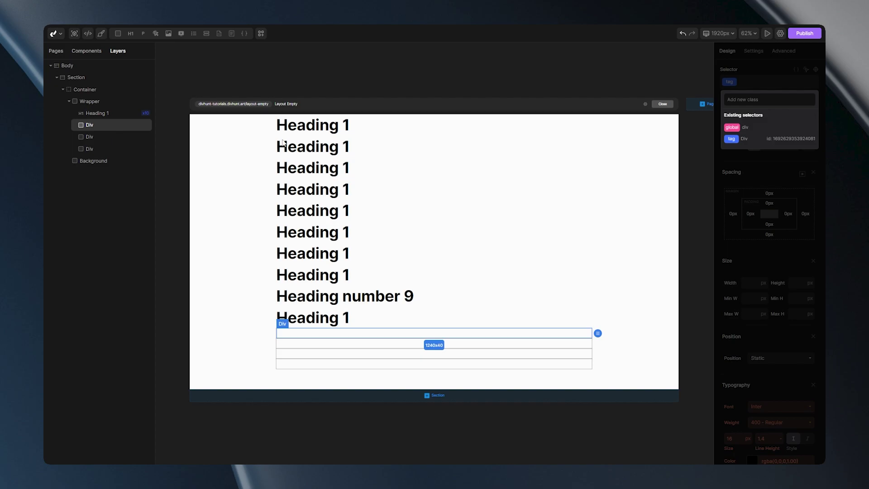
click(97, 116)
- Set the Heading 1 loop count to 1
click(97, 116)
right_click(97, 116)
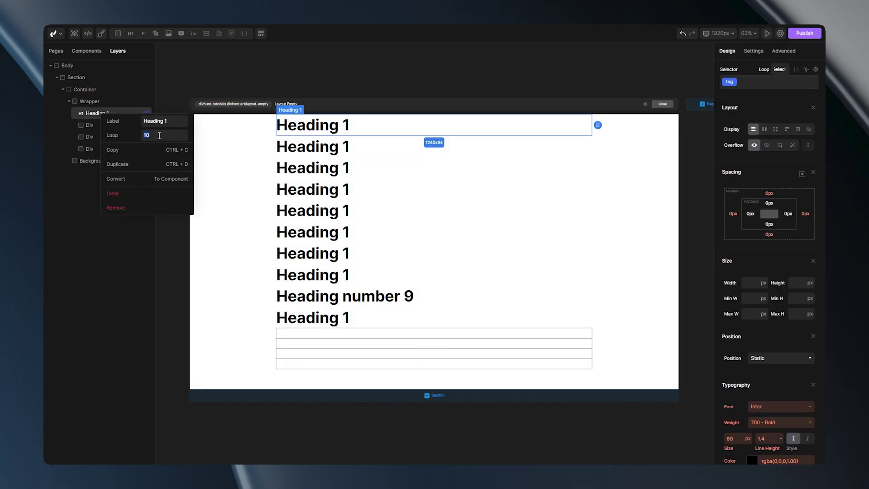
text(1)
key(Return)
click(78, 189)
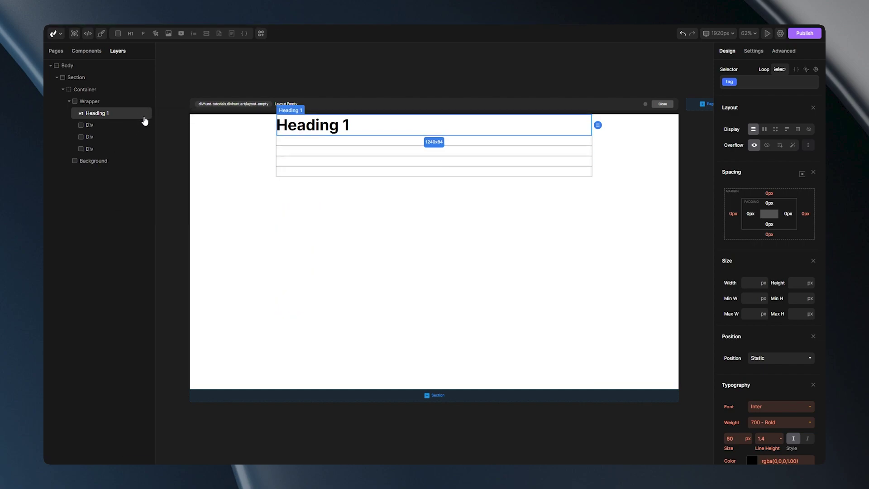